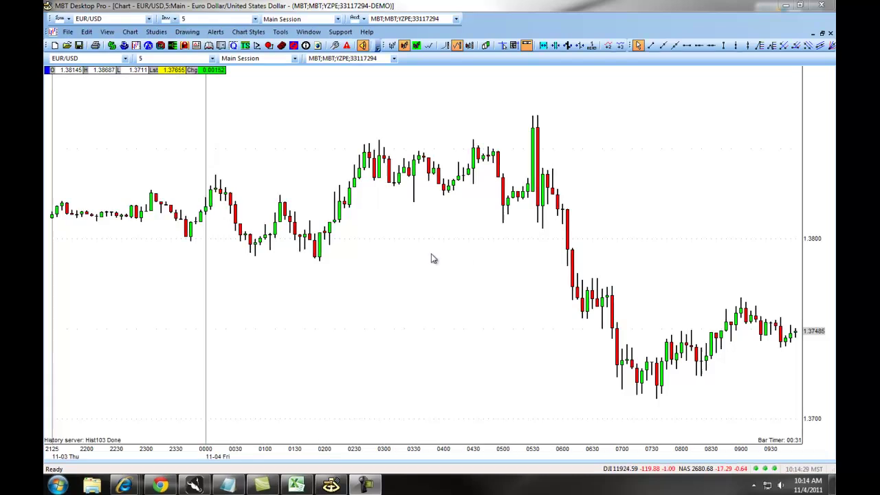
- Open the context menu of the EUR/USD 5-minute chart
right_click(427, 250)
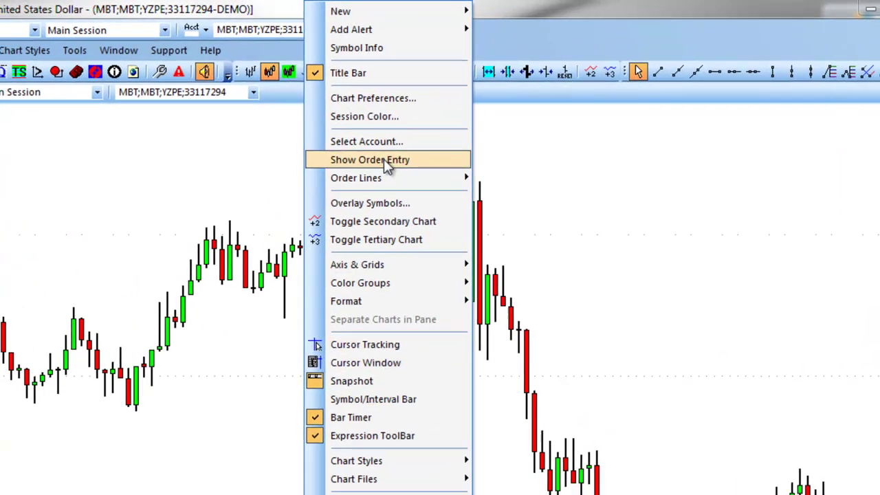
- Show the EUR/USD order entry panel, set to a 1-lot Market order
left_click(384, 159)
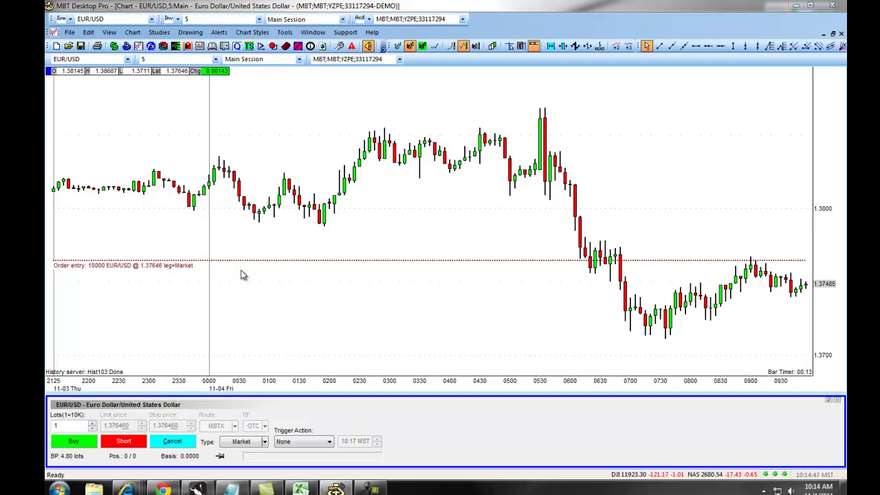
left_click(264, 442)
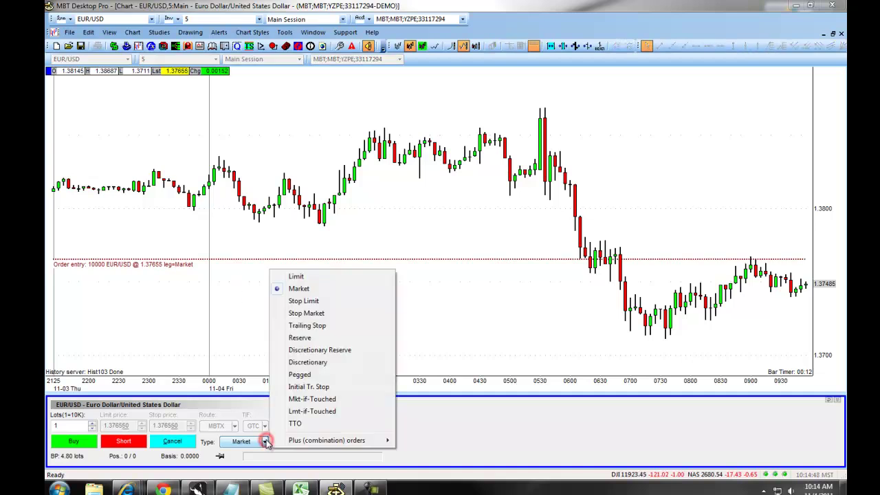
- Buy 10000 EUR/USD at market at 1.37654, then sell it back at 1.37716
left_click(298, 289)
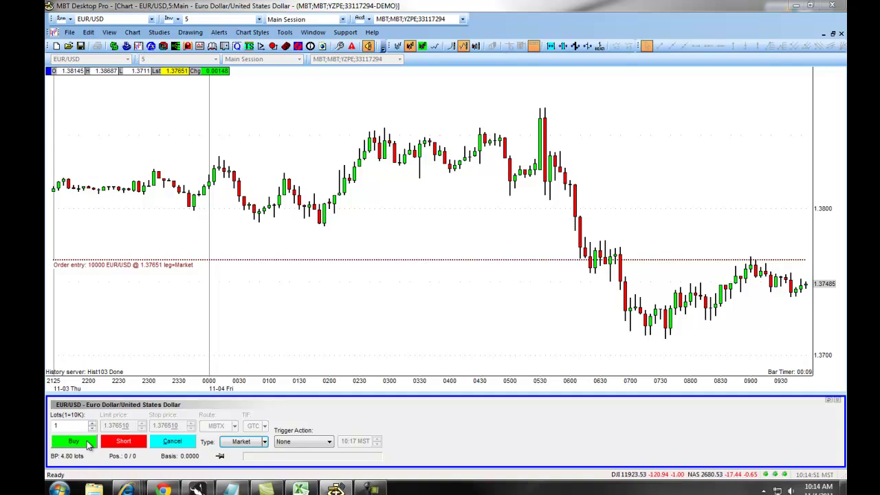
left_click(88, 442)
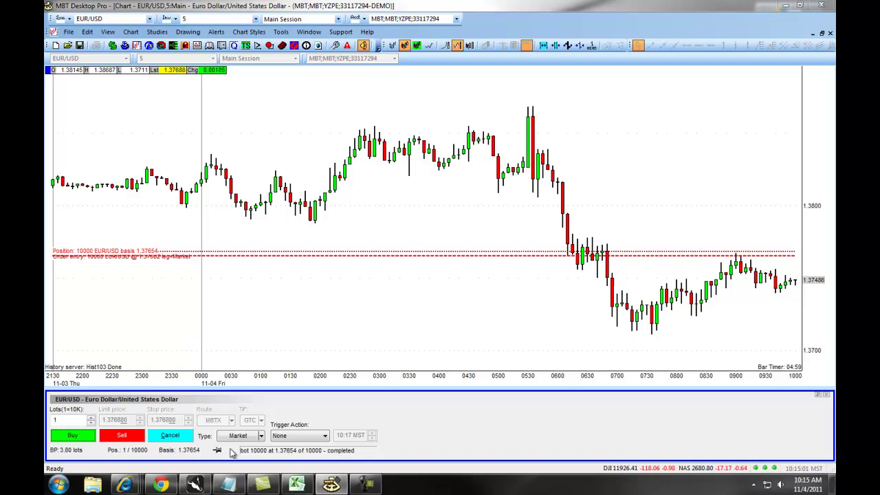
left_click(125, 437)
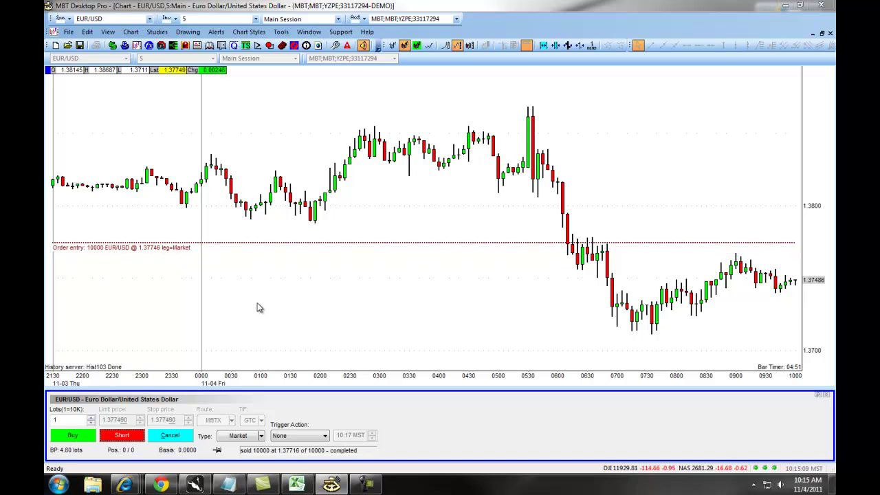
left_click(263, 436)
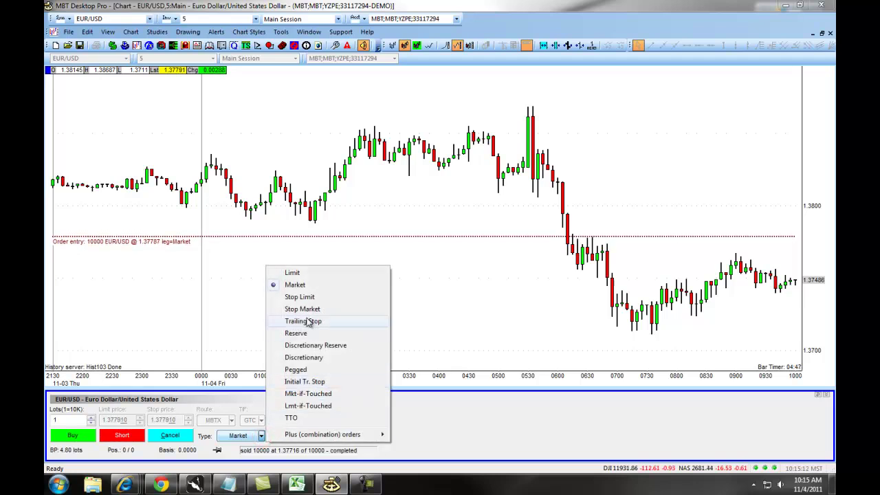
- Submit a GTC Limit order to buy 10000 EUR/USD at 1.3717
left_click(292, 274)
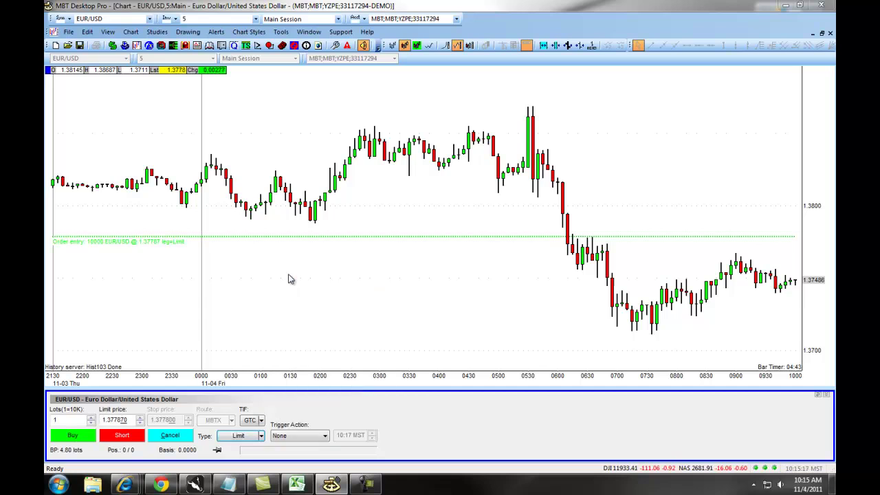
left_click_drag(309, 237, 318, 332)
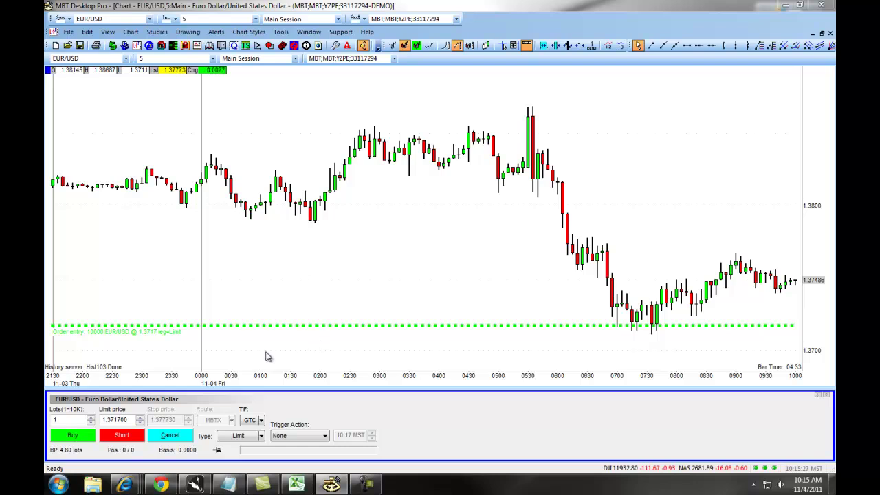
left_click(77, 436)
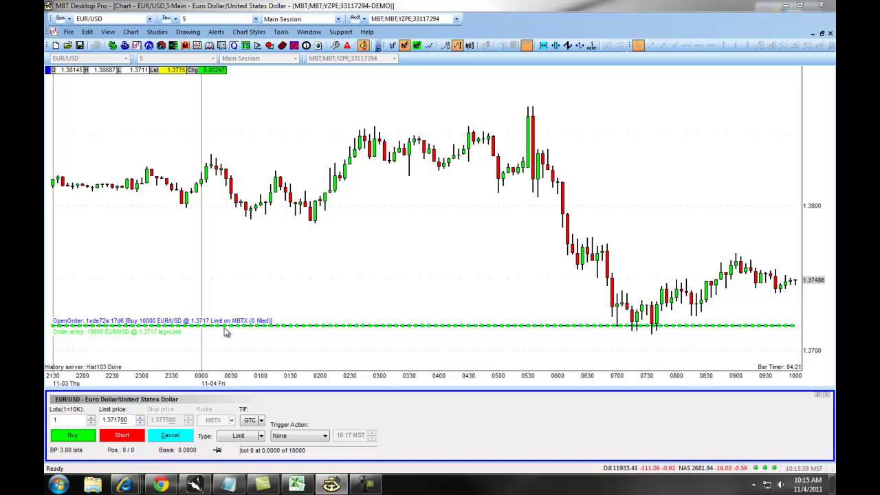
- Cancel the 1.3717 limit order and buy 10000 EUR/USD at market, filling at 1.37755
left_click(174, 439)
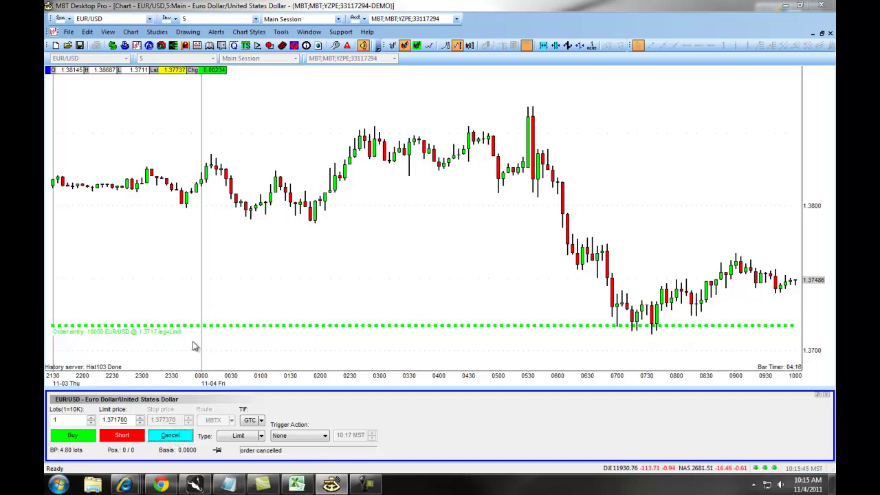
left_click(261, 436)
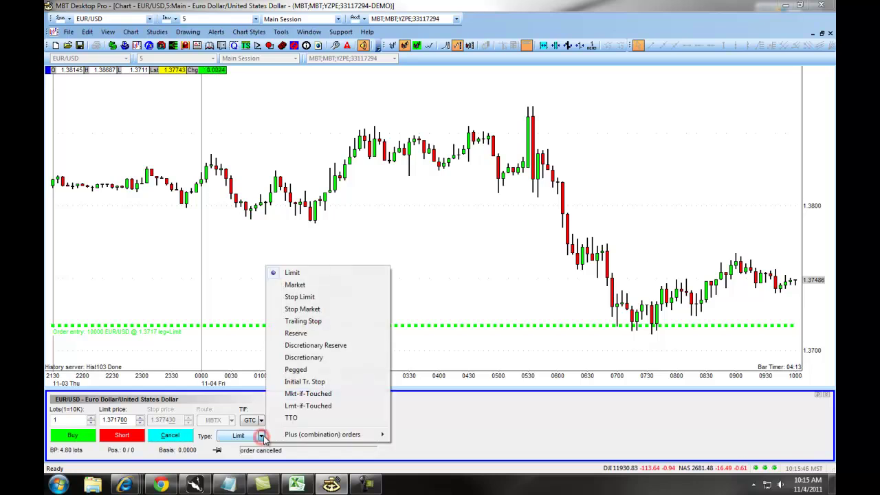
left_click(307, 286)
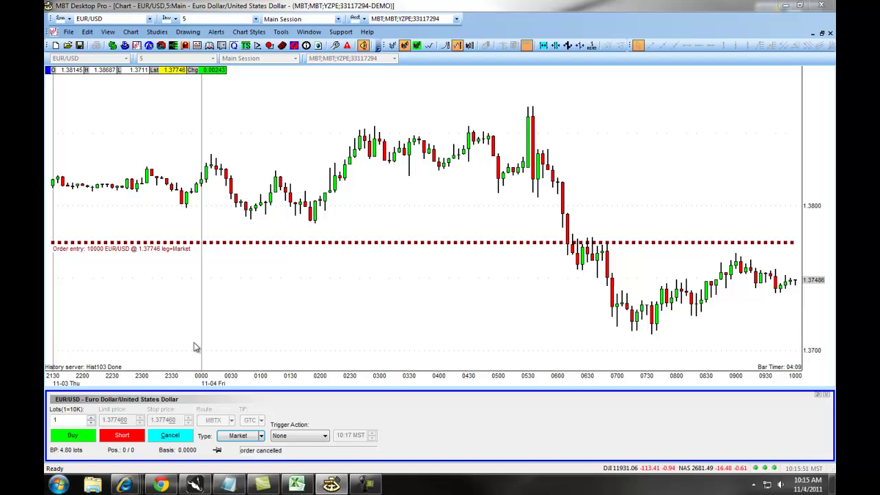
left_click(79, 439)
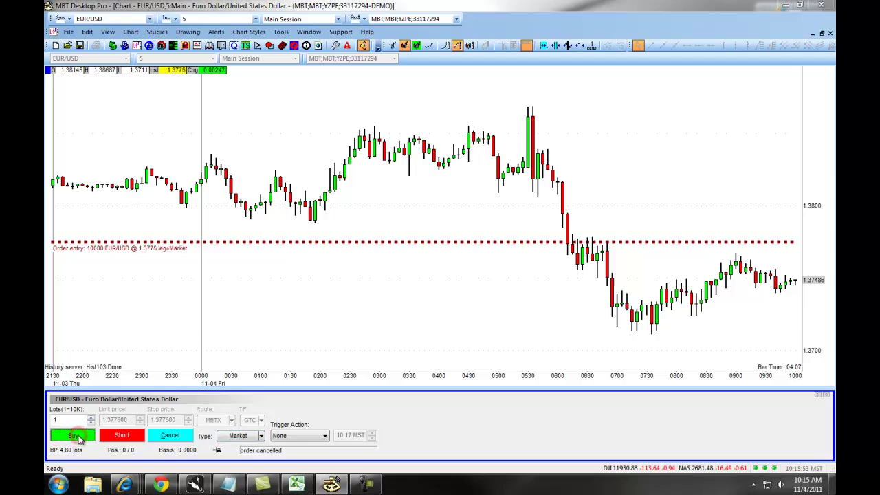
left_click(262, 436)
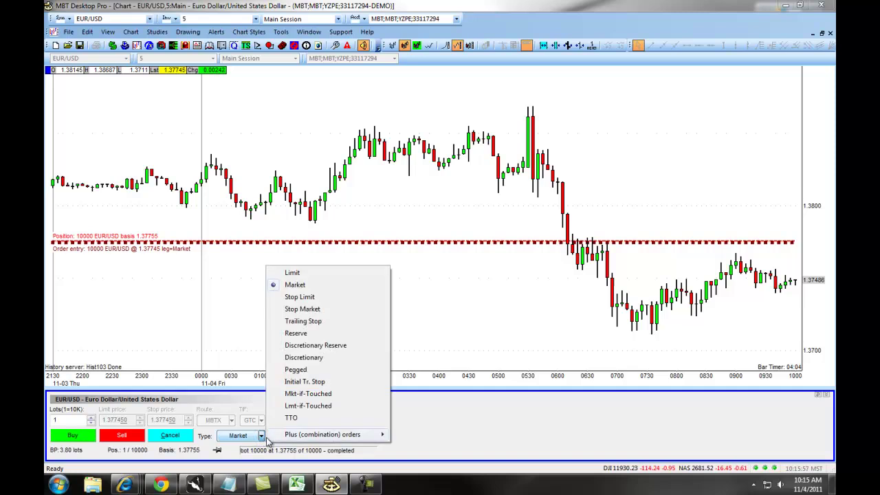
- Switch to a TTO bracket with triggers at 1.38494 and 1.37313
left_click(291, 418)
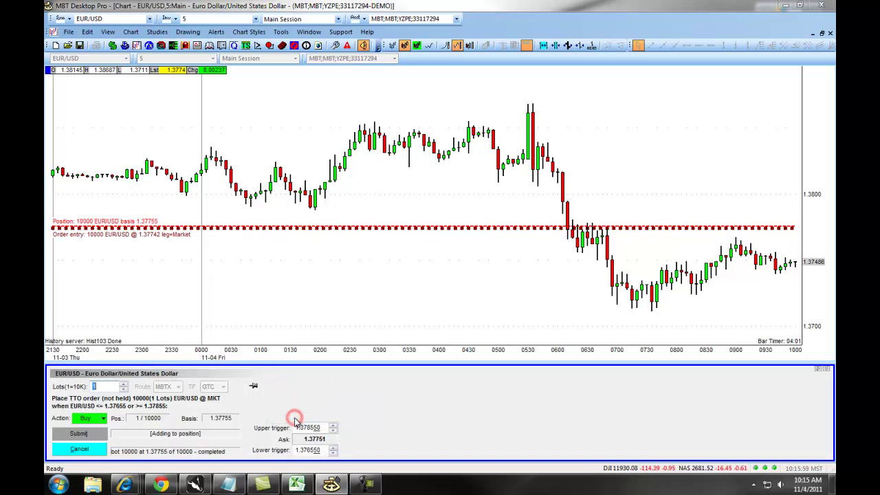
left_click_drag(374, 216, 377, 129)
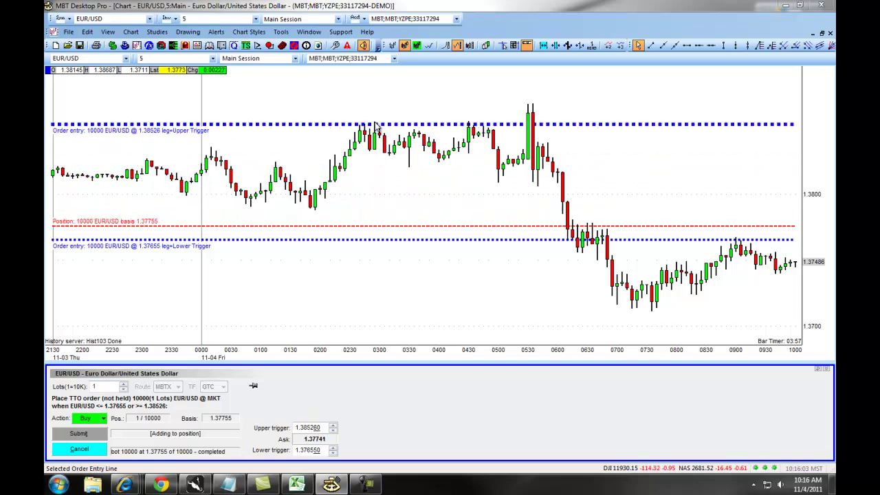
left_click_drag(399, 240, 399, 292)
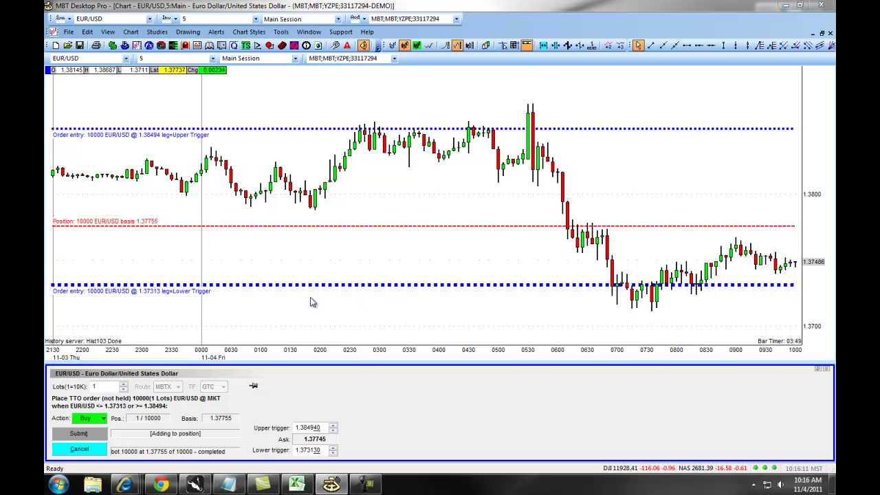
- Set the TTO action to Sell and submit the bracket for 10000 EUR/USD
left_click(103, 418)
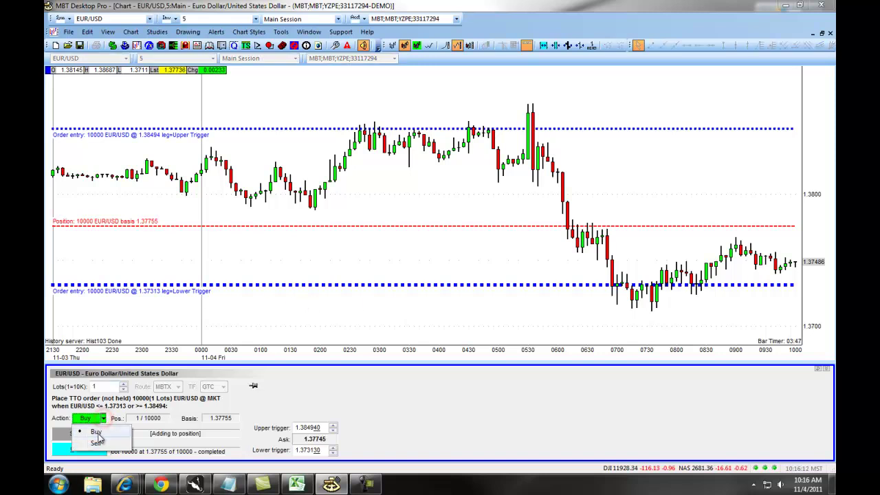
left_click(97, 442)
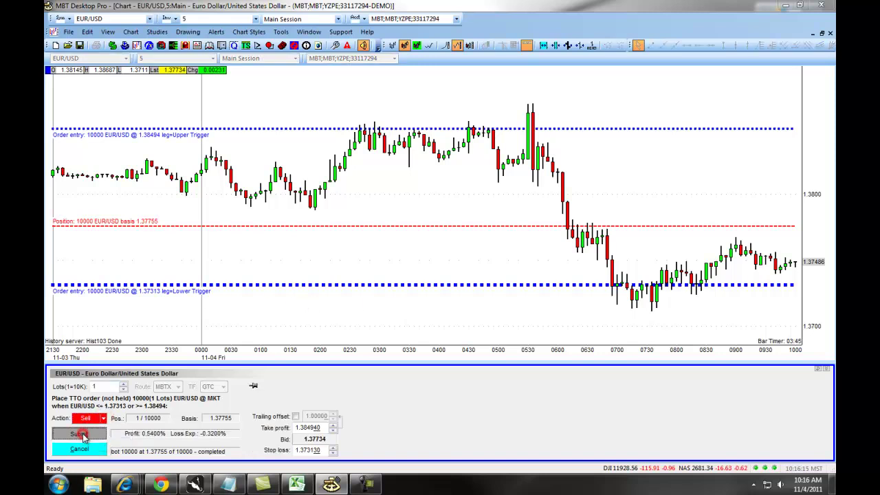
left_click(81, 434)
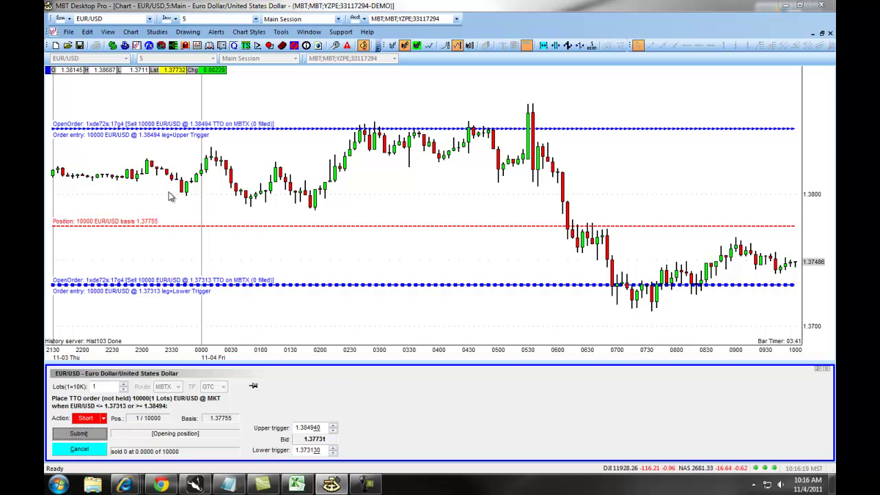
left_click(799, 5)
- Review the EUR/USD position and pending sell order, then cancel the TTO sell bracket
left_click(665, 104)
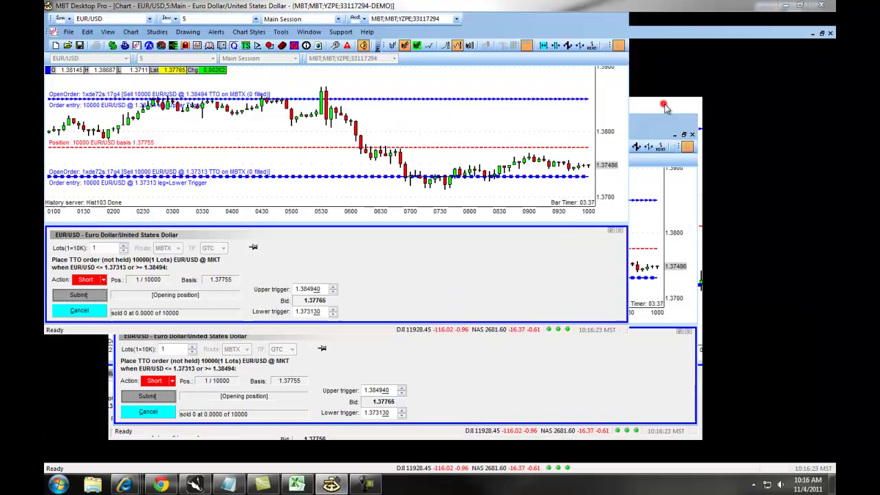
left_click(821, 32)
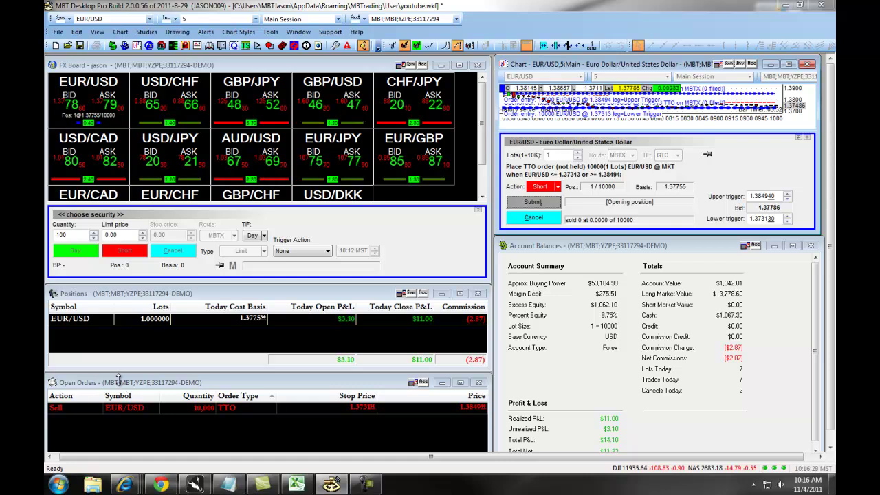
left_click(83, 319)
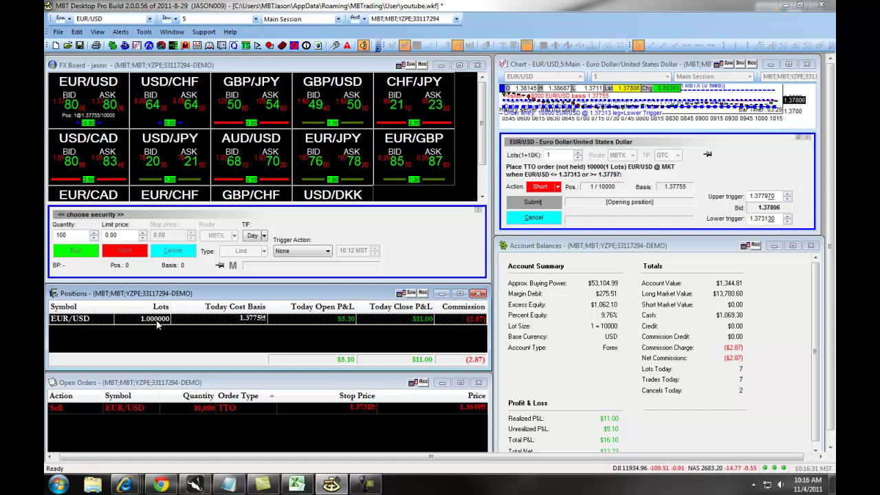
left_click(73, 409)
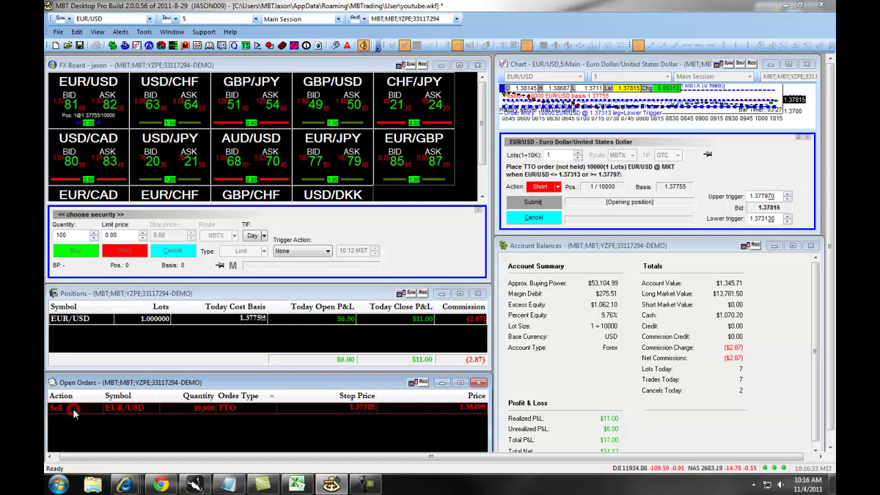
left_click(789, 64)
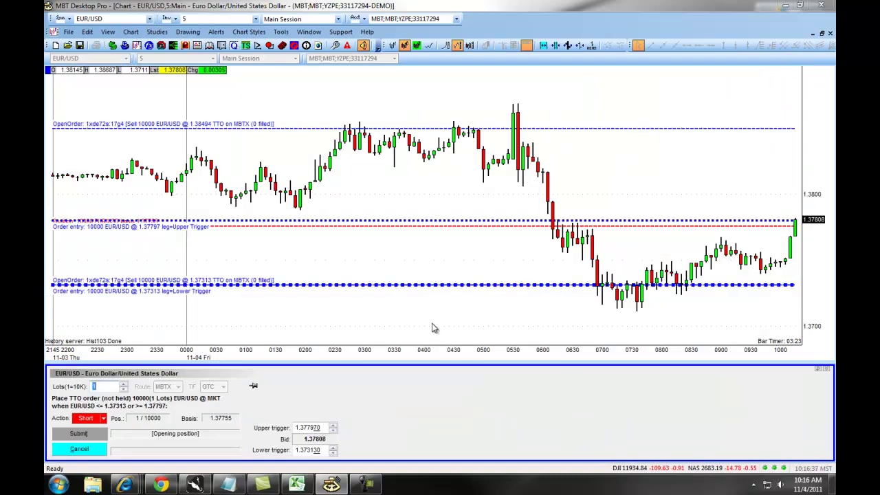
left_click(98, 451)
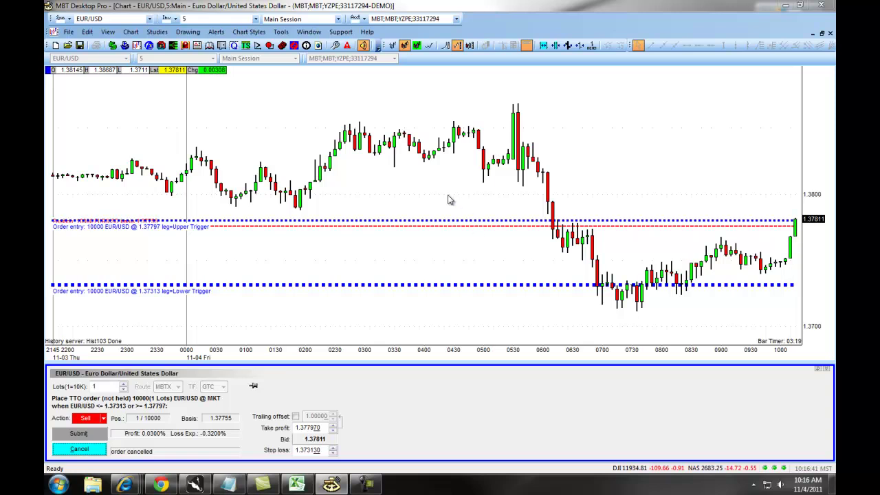
left_click(184, 33)
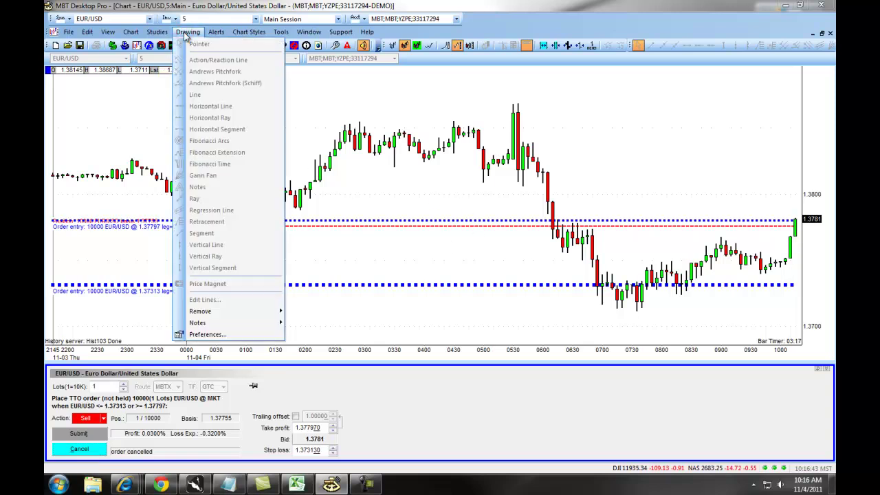
left_click(209, 334)
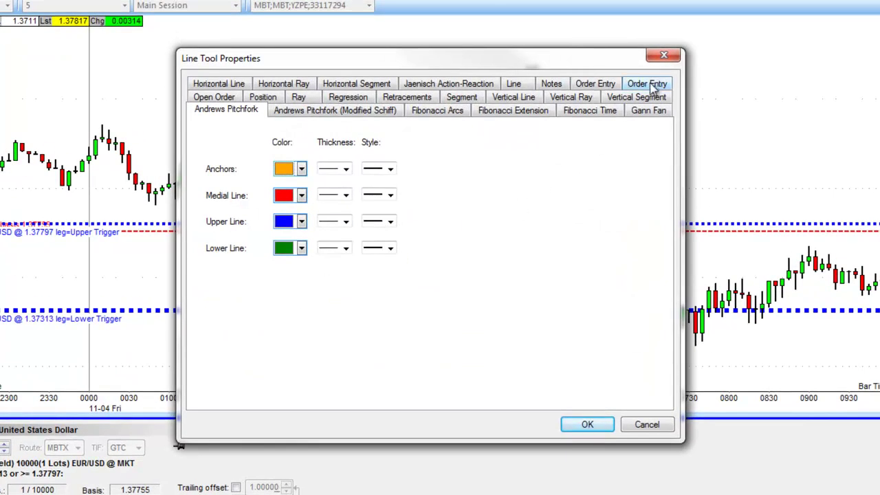
left_click(656, 86)
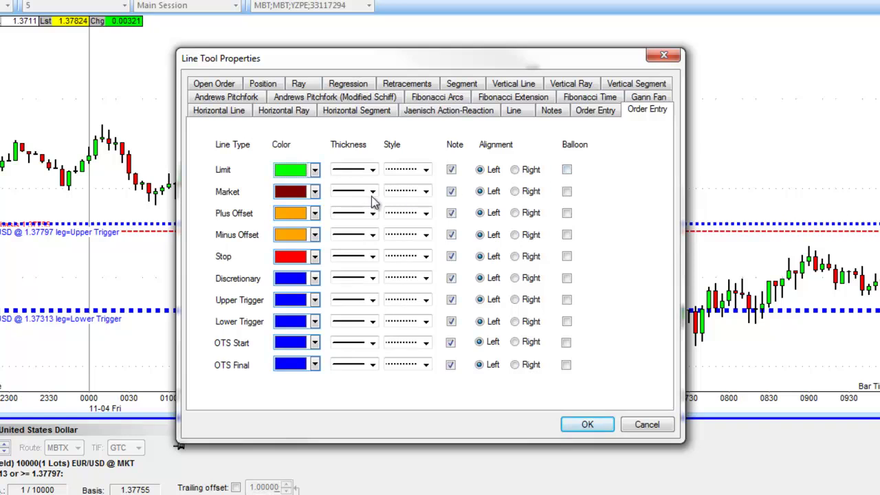
left_click(314, 172)
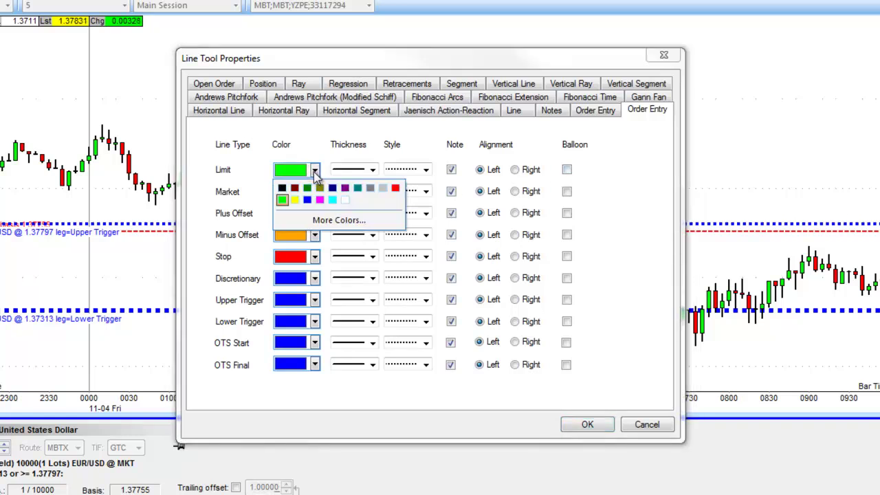
left_click(313, 172)
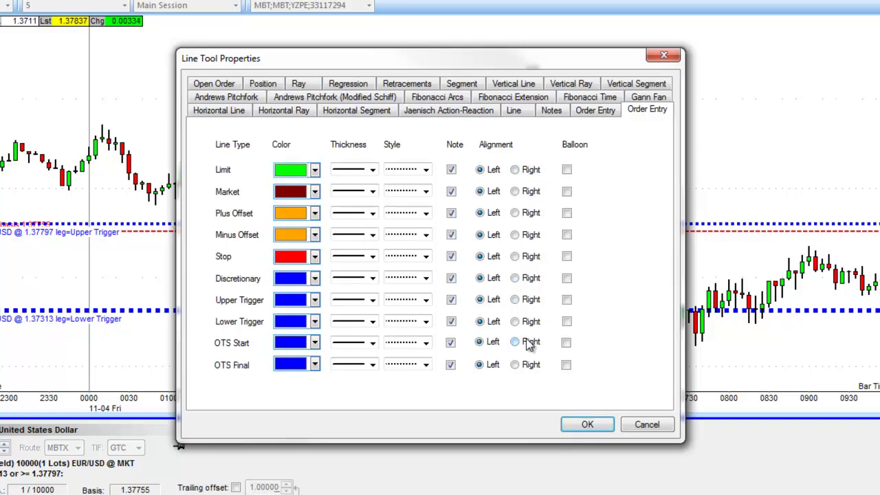
left_click(586, 425)
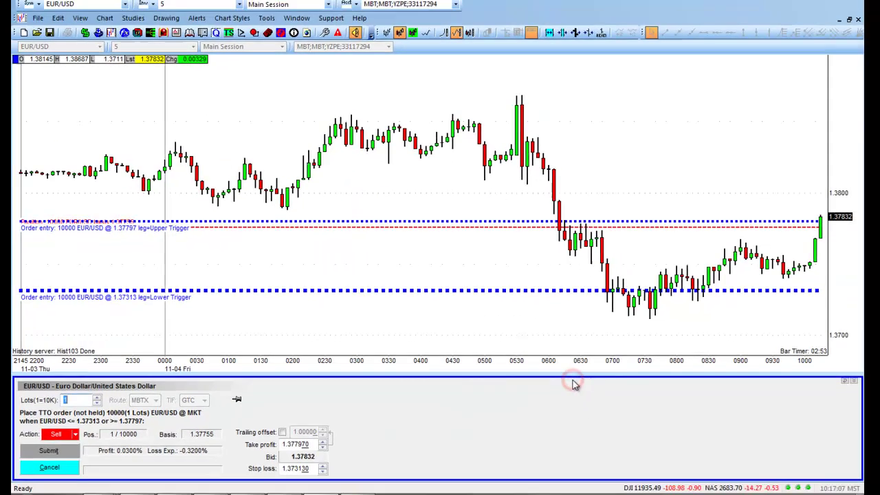